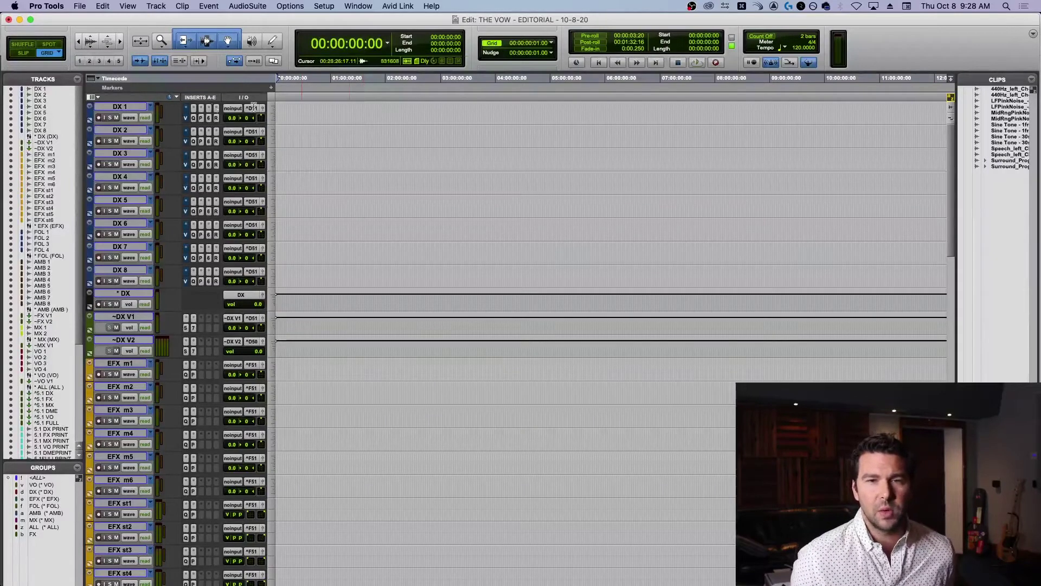
# - Place the edit cursor on track DX 1 at 00:26:04:12
pyautogui.click(132, 111)
pyautogui.click(300, 123)
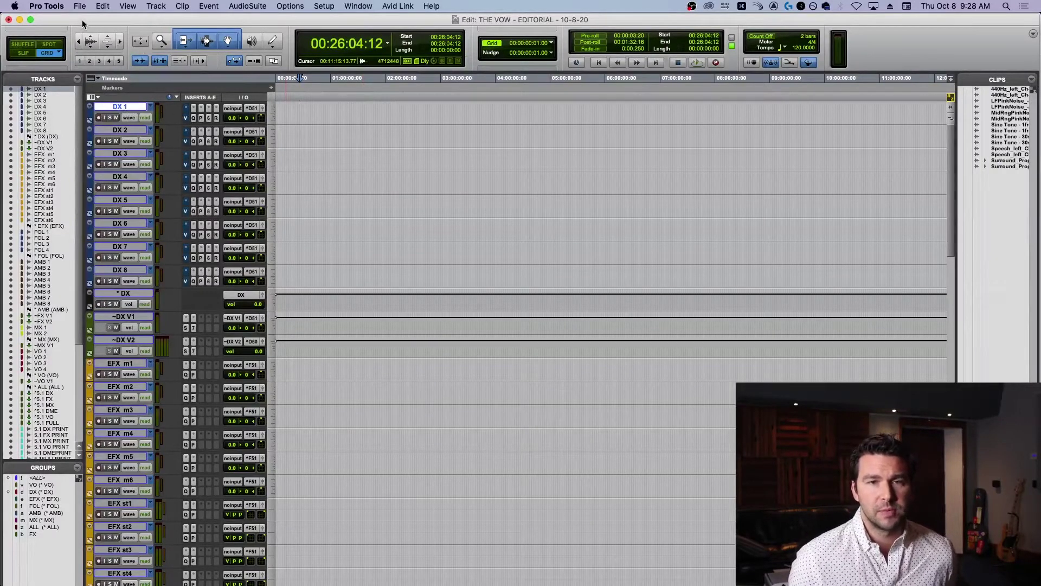
# - Start a File > Import > Session Data import and jump to THE VOW project folder
pyautogui.click(80, 6)
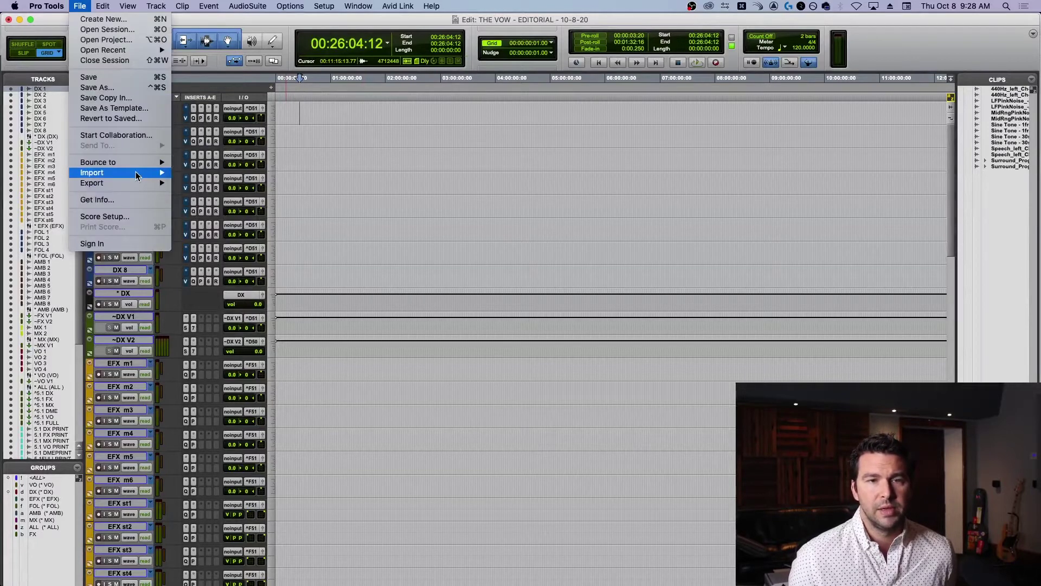
pyautogui.moveTo(136, 175)
pyautogui.click(204, 172)
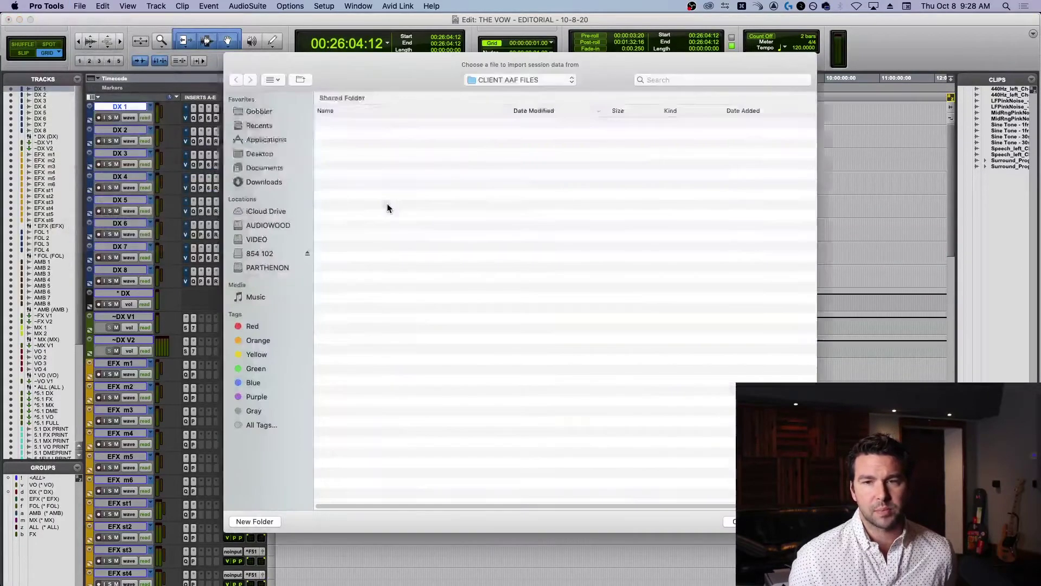
pyautogui.click(510, 80)
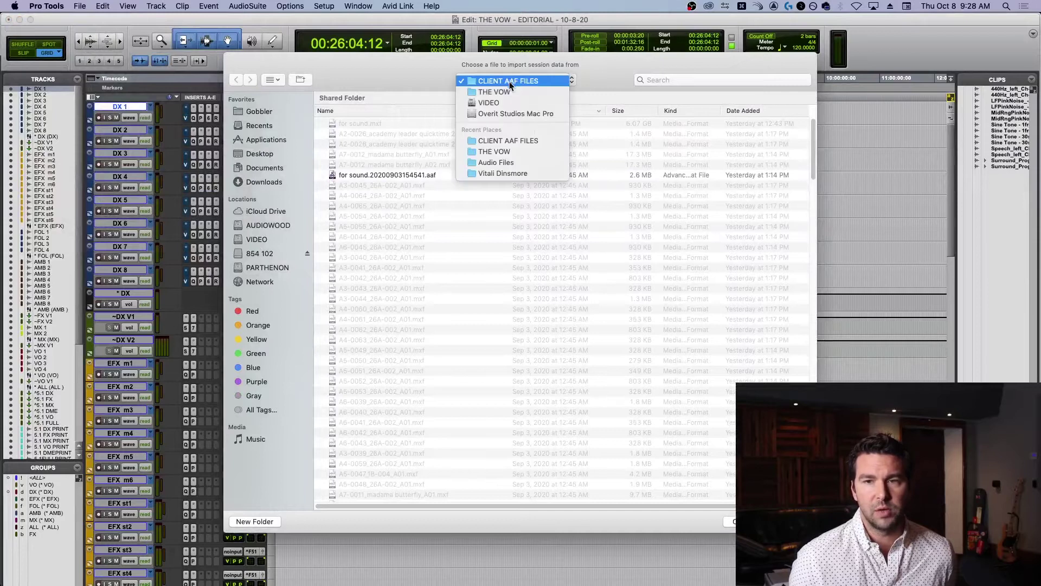
pyautogui.click(507, 90)
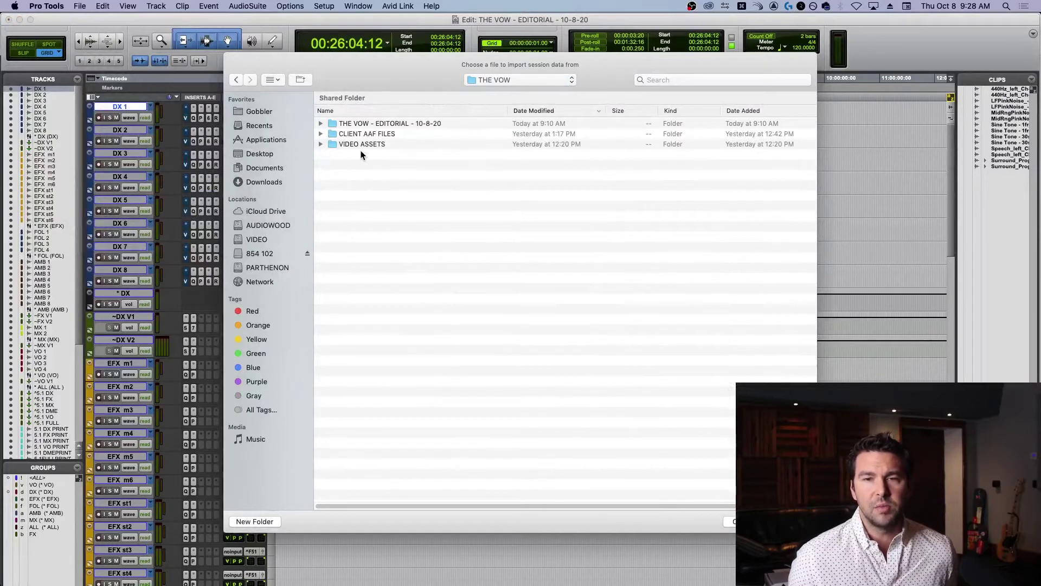
# - Open for sound.20200903154541.aaf from the CLIENT AAF FILES folder
pyautogui.click(320, 145)
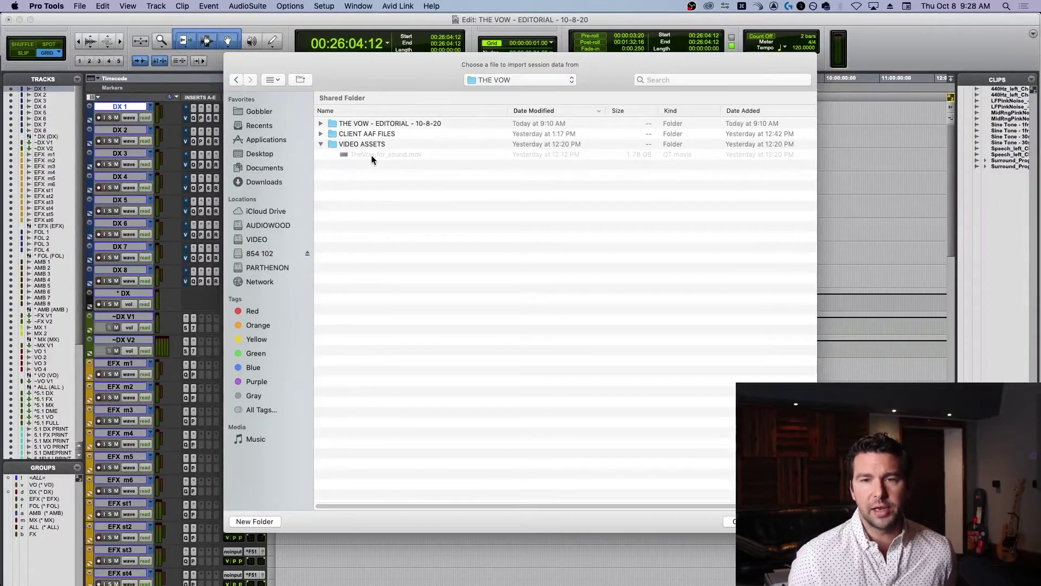
pyautogui.click(321, 145)
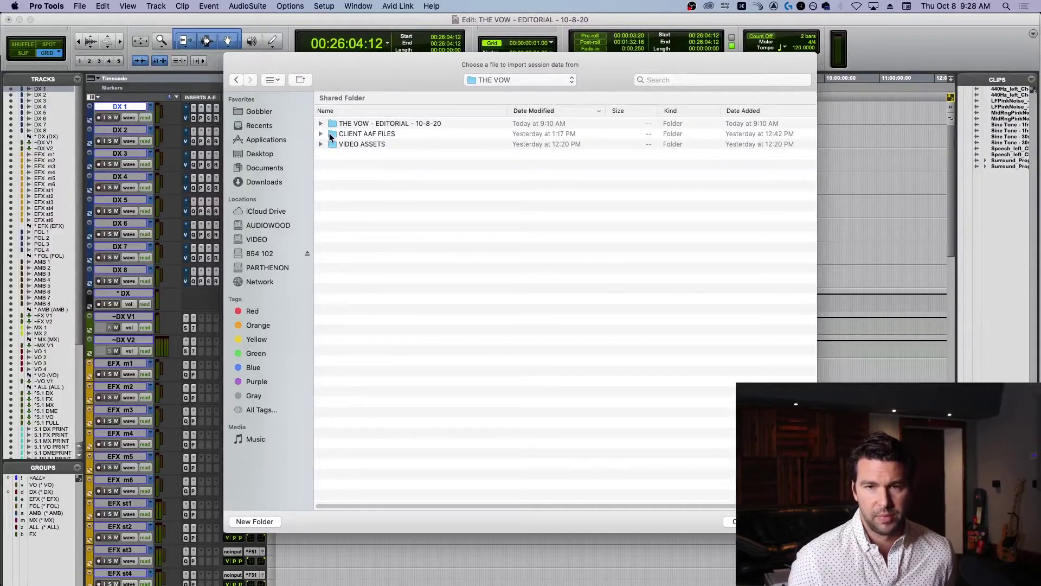
pyautogui.click(331, 136)
pyautogui.click(320, 134)
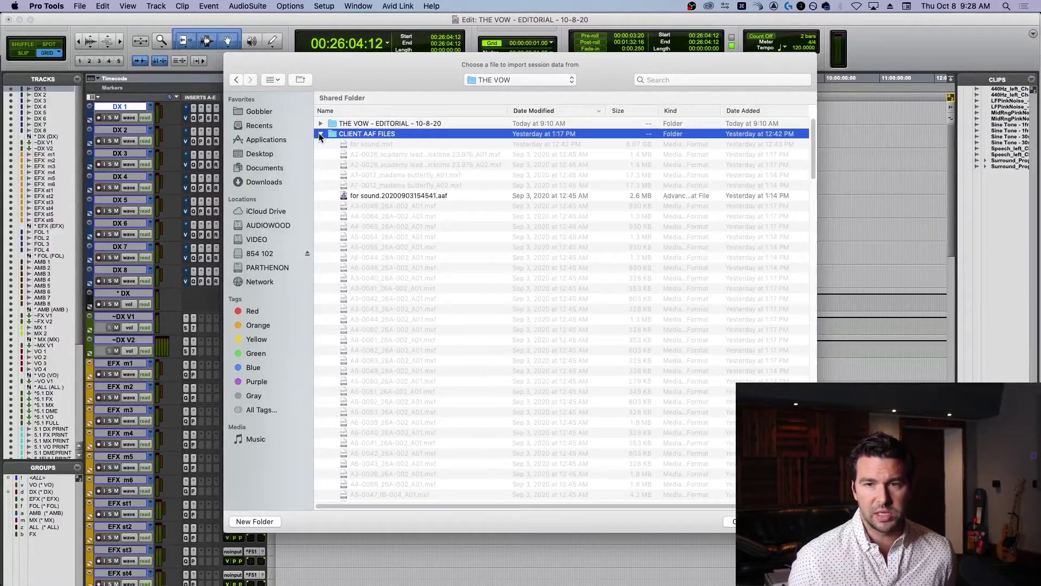
pyautogui.click(321, 134)
pyautogui.click(321, 136)
pyautogui.click(438, 196)
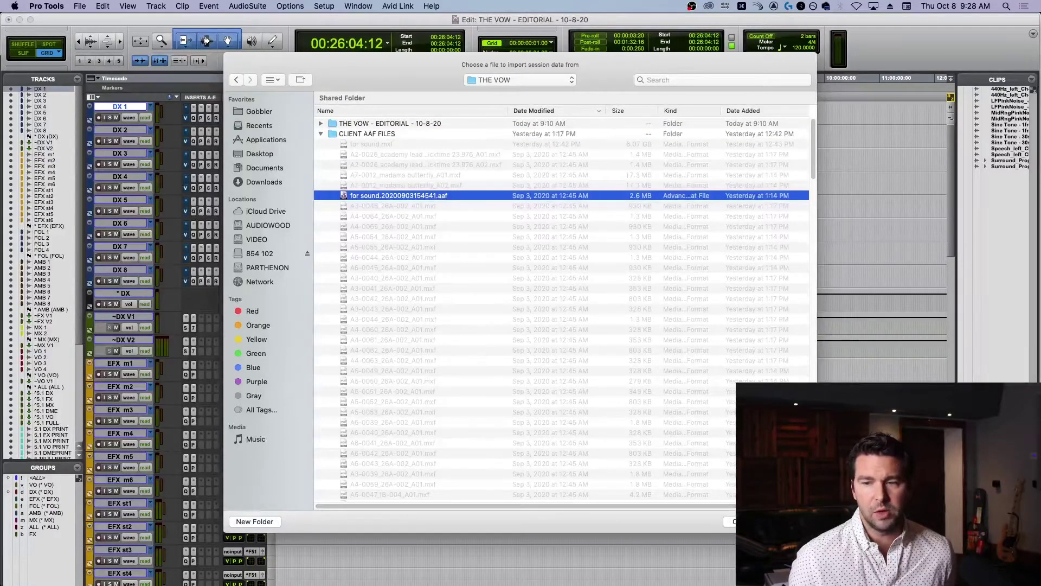
pyautogui.press('Return')
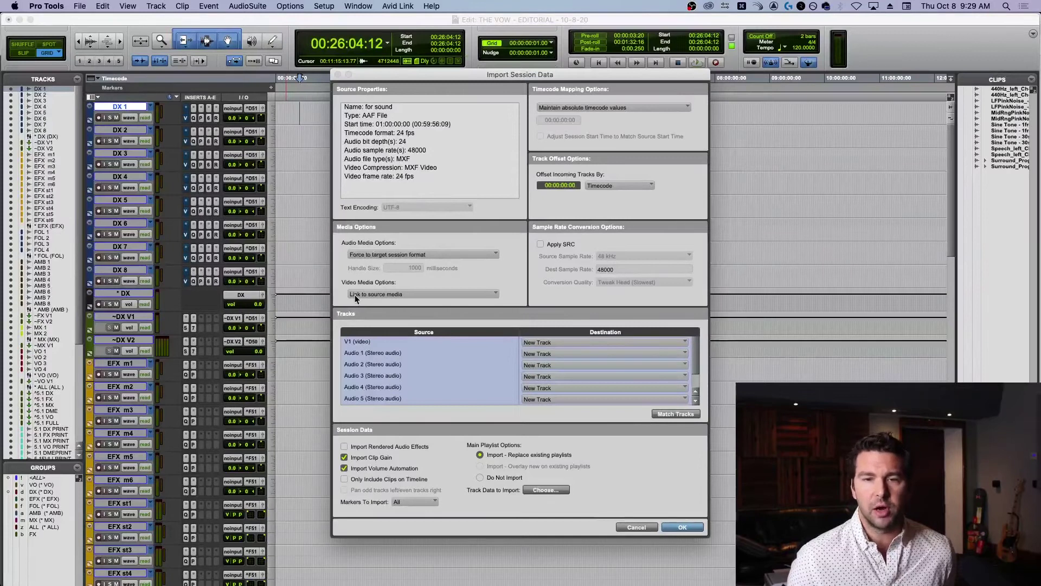
# - Set Audio Media Options to Link to source media (where possible)
pyautogui.click(486, 255)
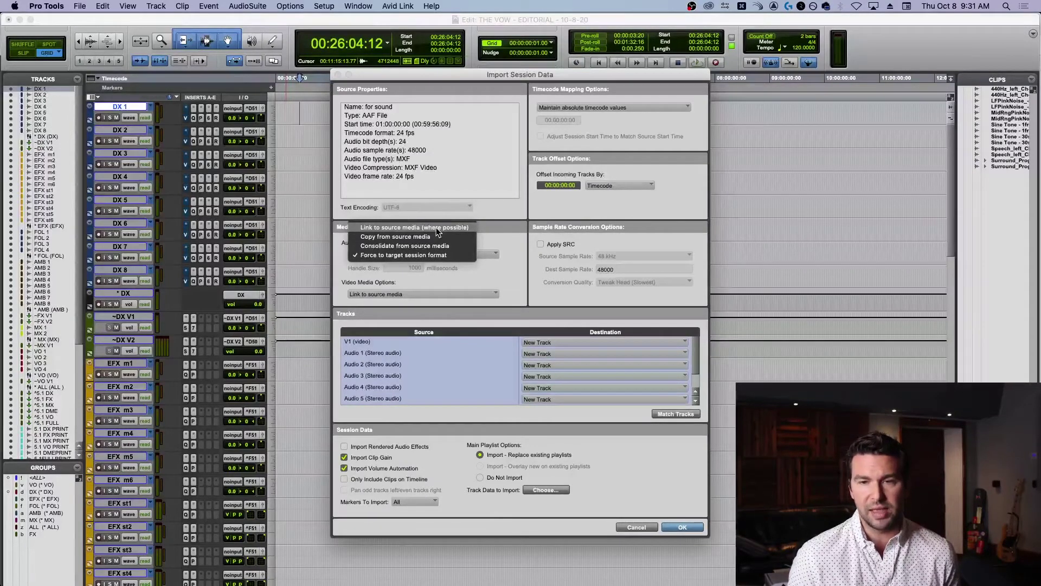
pyautogui.click(437, 228)
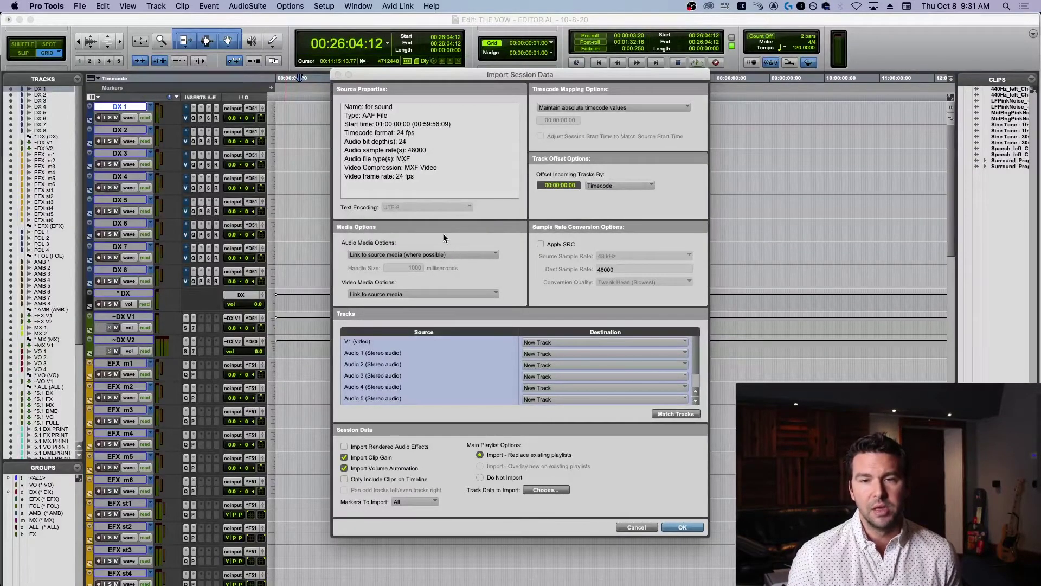
pyautogui.click(422, 292)
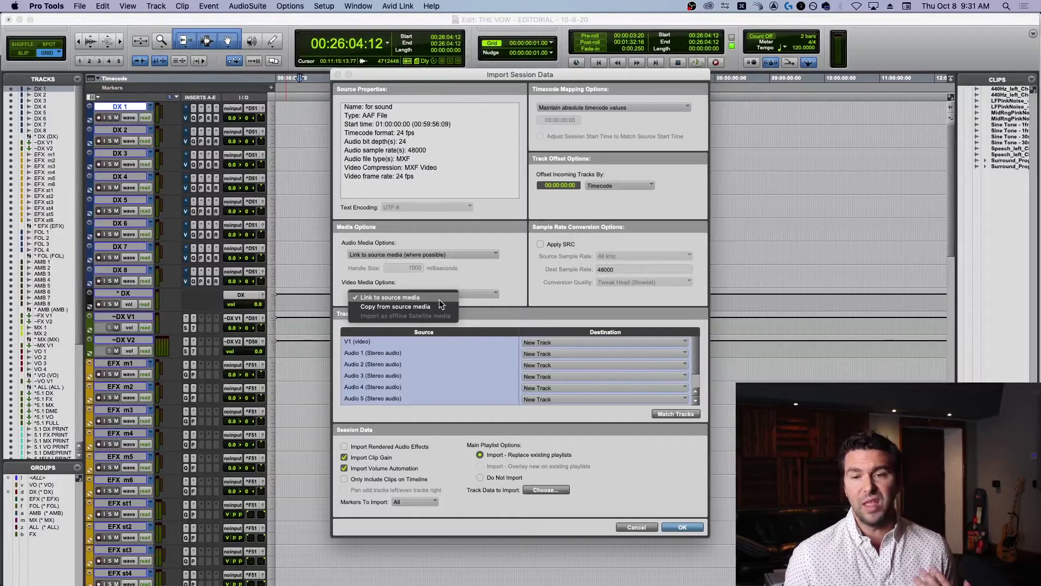
pyautogui.click(512, 243)
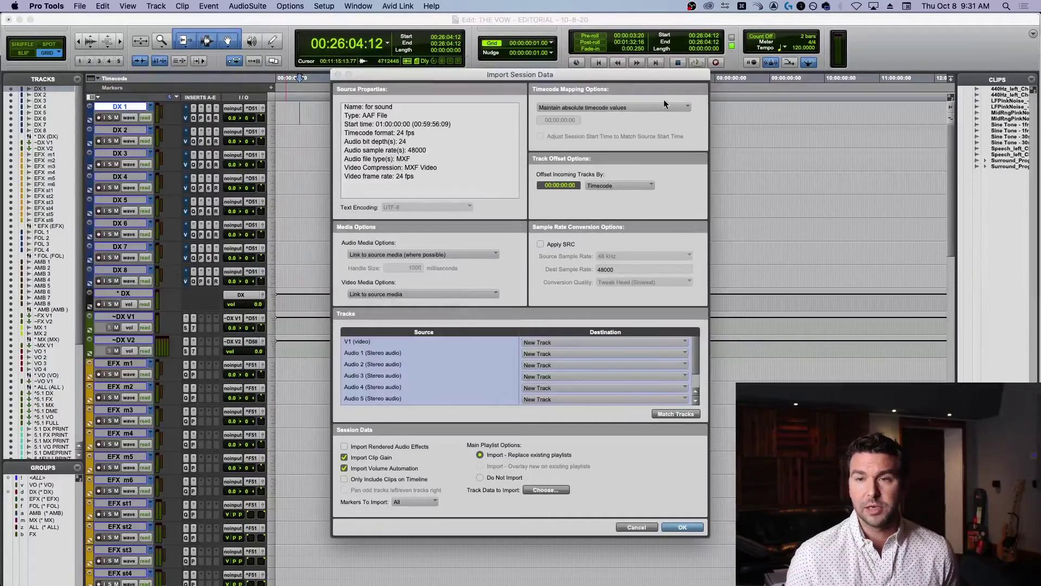
pyautogui.click(675, 107)
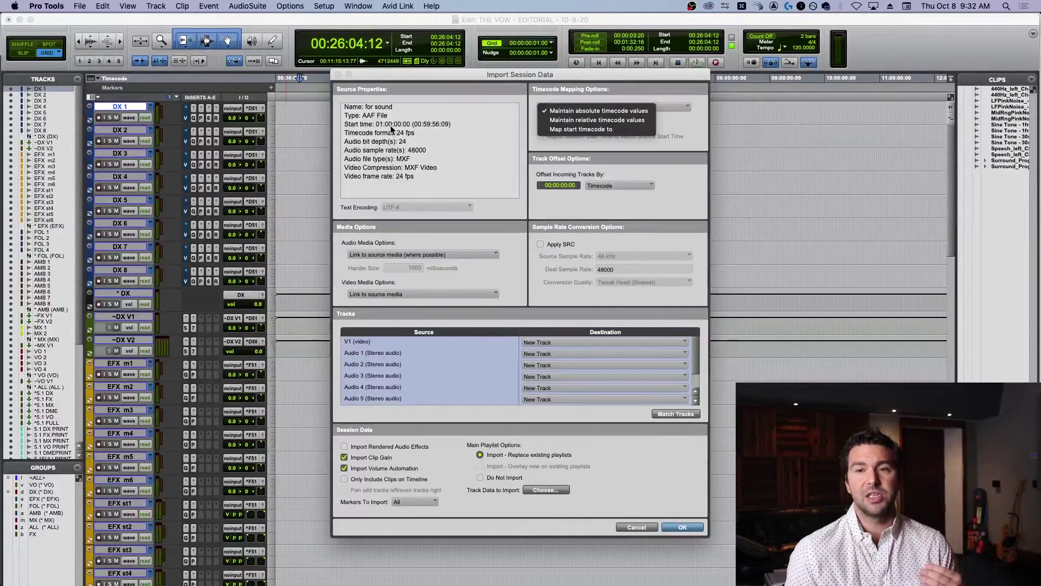
# - Try Maintain relative timecode values, then set Timecode Mapping to Map start timecode to 00:00:00:00
pyautogui.click(685, 186)
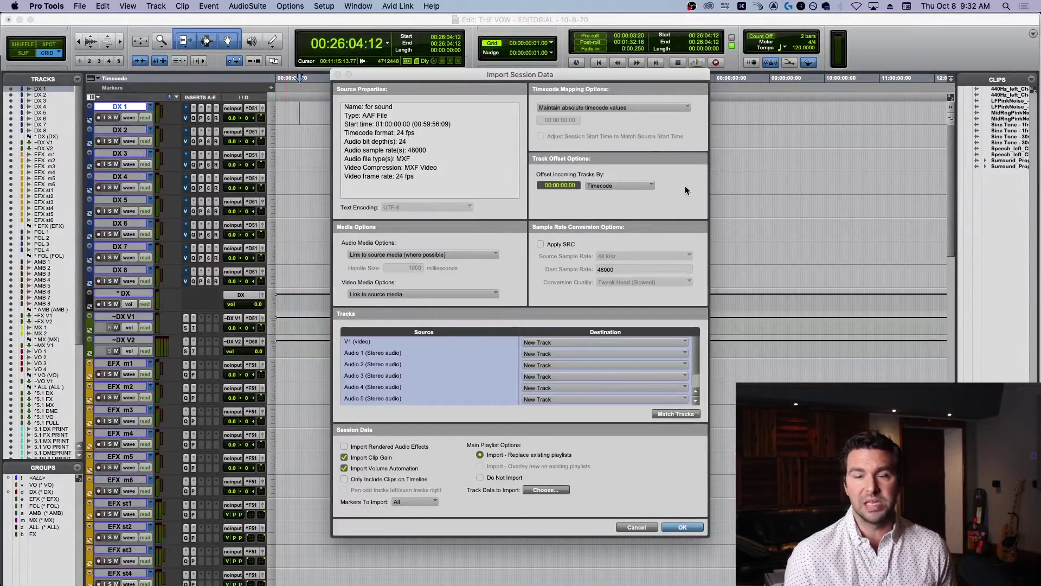
pyautogui.click(583, 113)
pyautogui.click(587, 119)
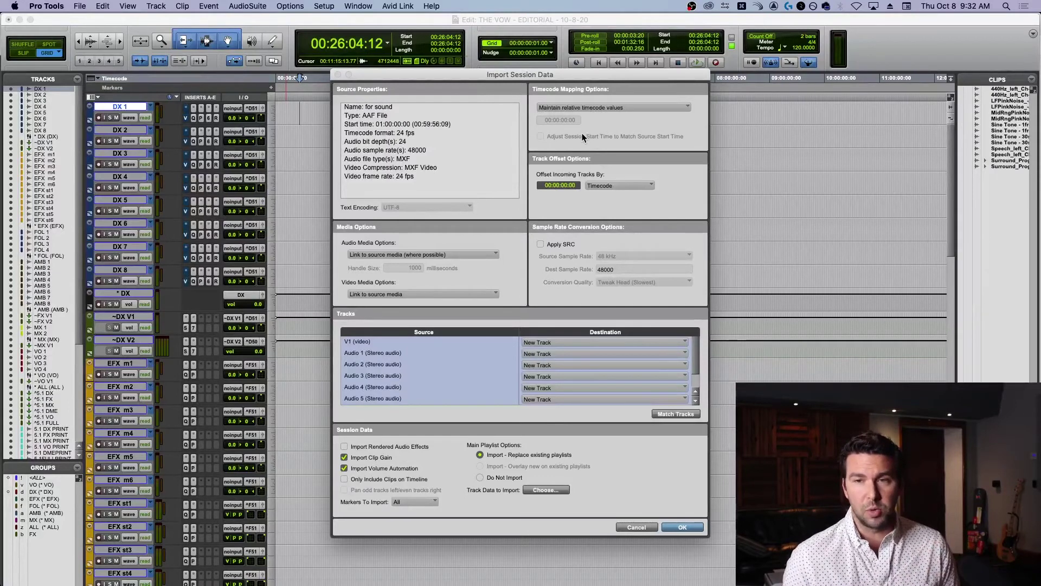
pyautogui.click(627, 107)
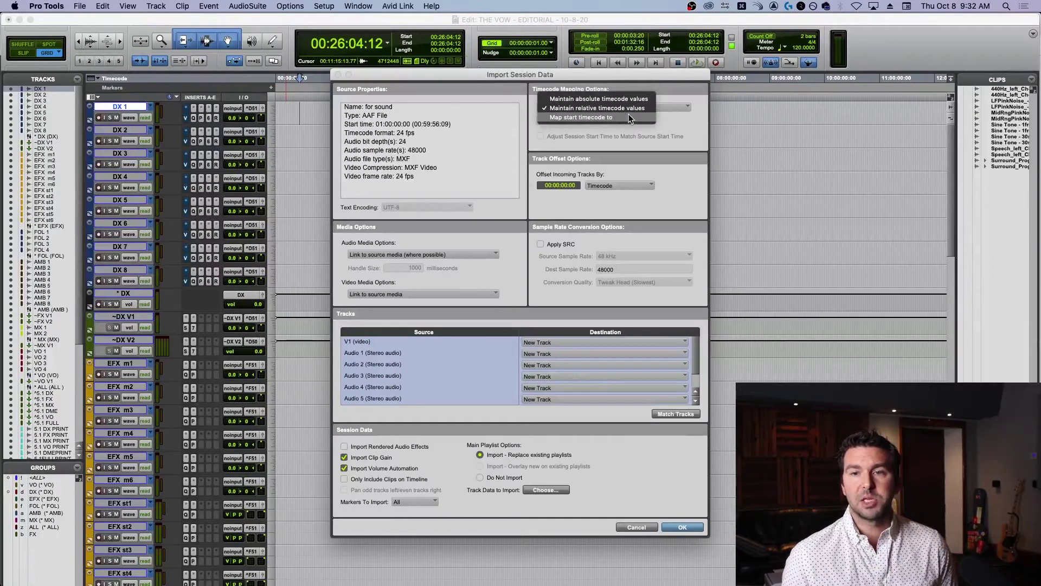
pyautogui.click(630, 116)
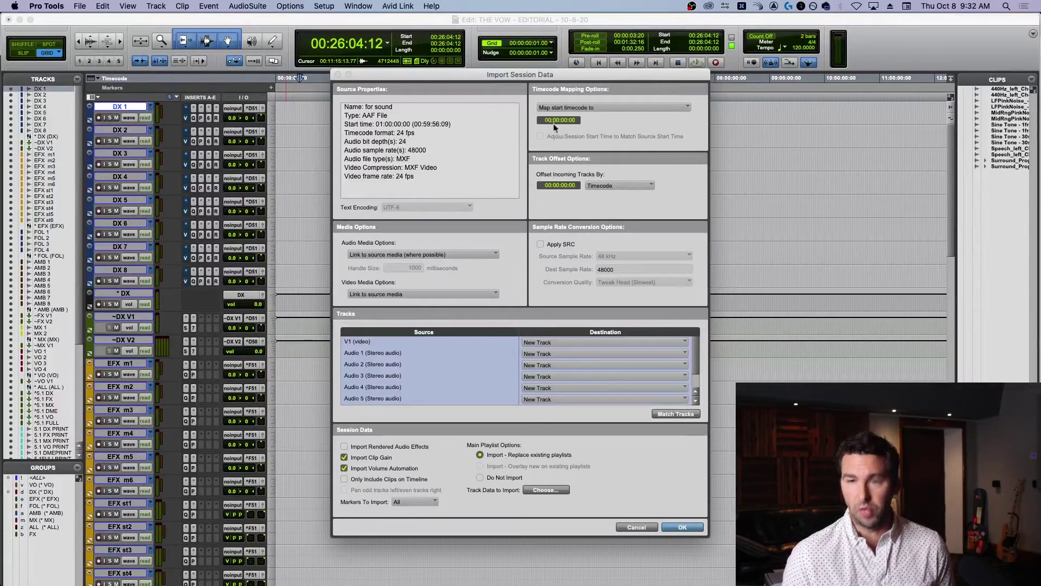
pyautogui.click(585, 108)
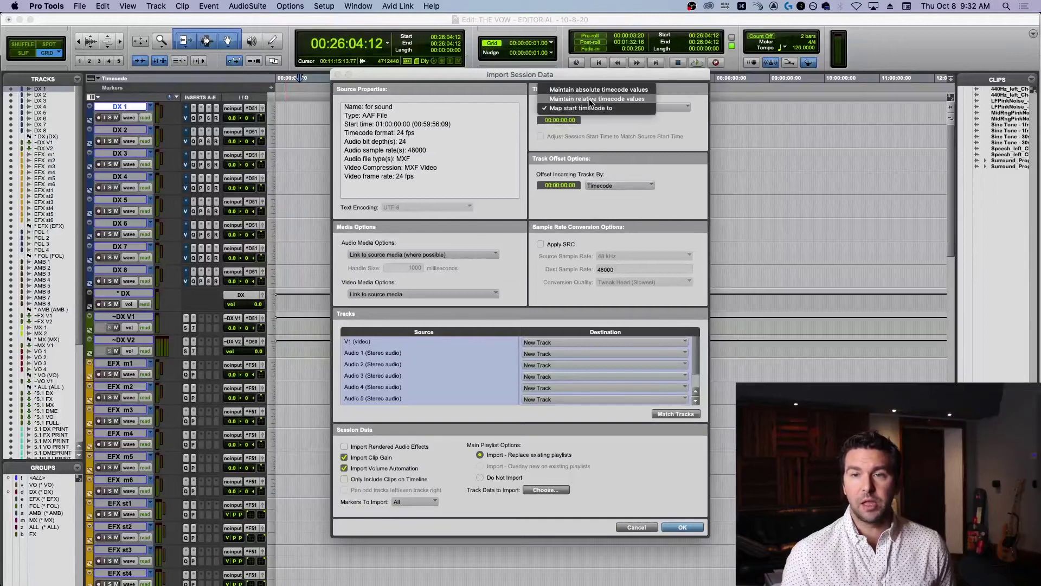
pyautogui.click(574, 108)
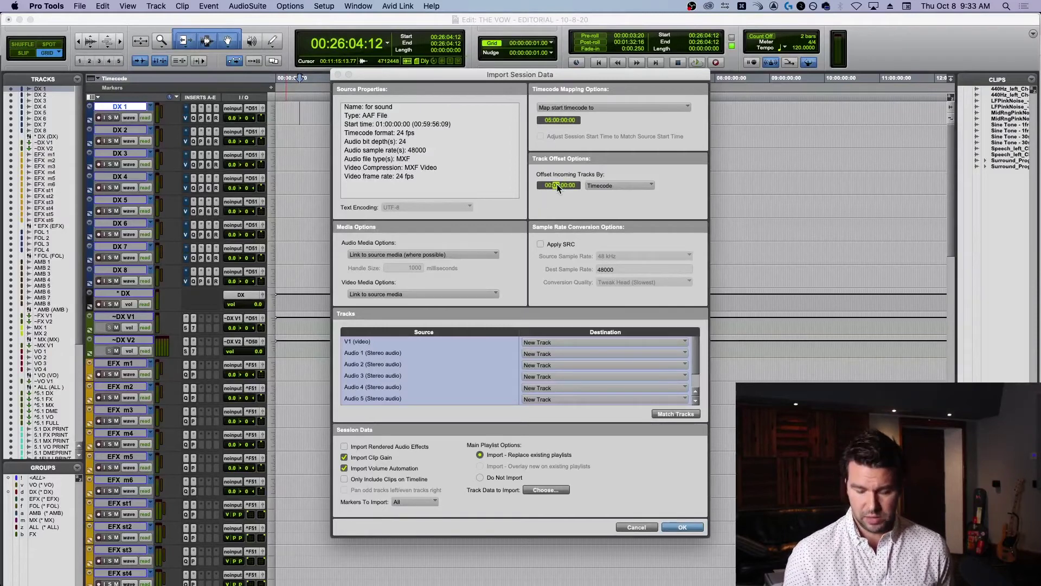
# - Commit the 05:00:00:00 value, then revert timecode mapping to Maintain absolute timecode values
pyautogui.click(625, 162)
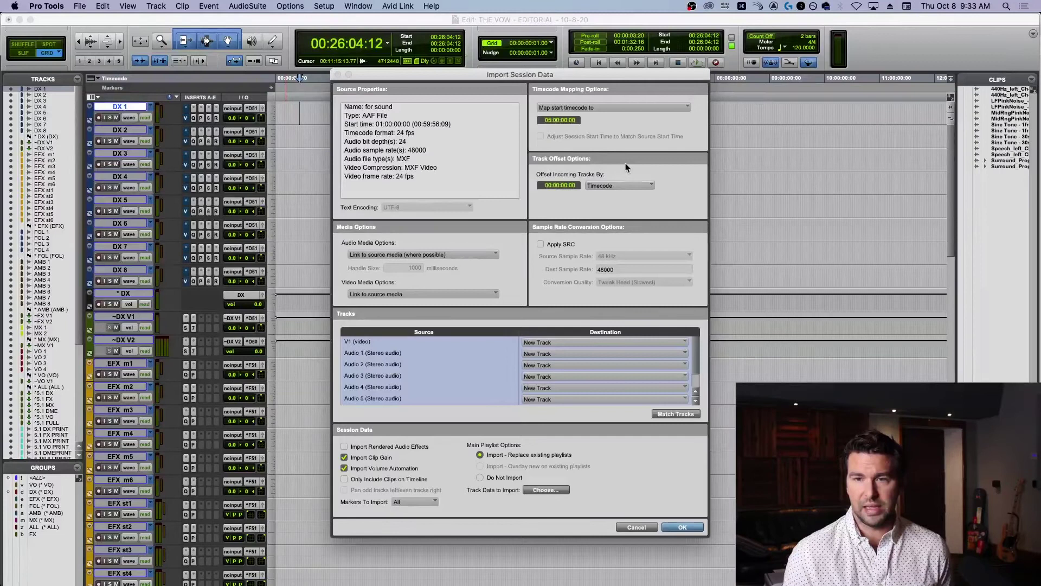
pyautogui.click(589, 108)
pyautogui.click(636, 90)
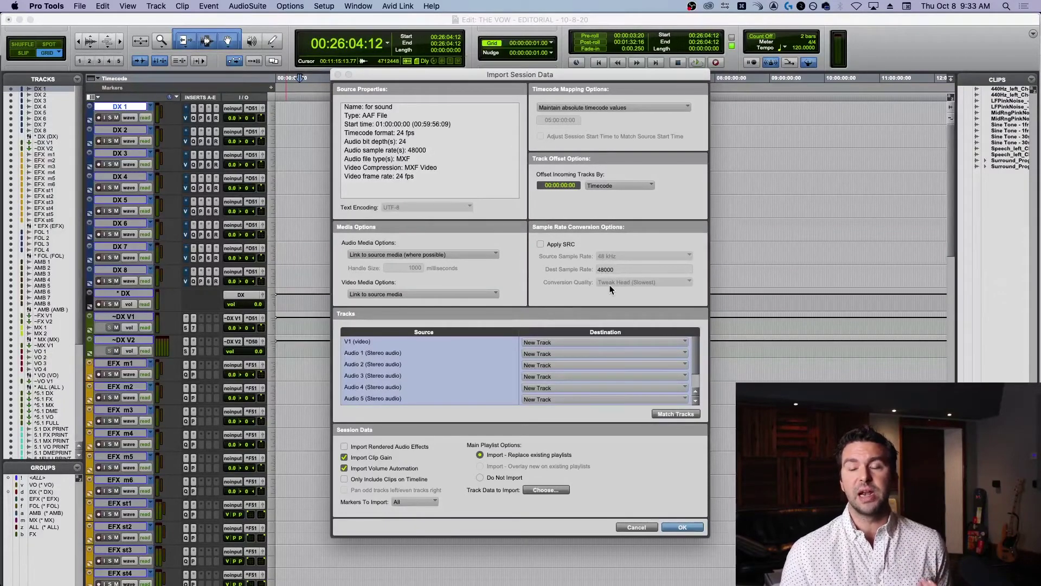
pyautogui.click(541, 245)
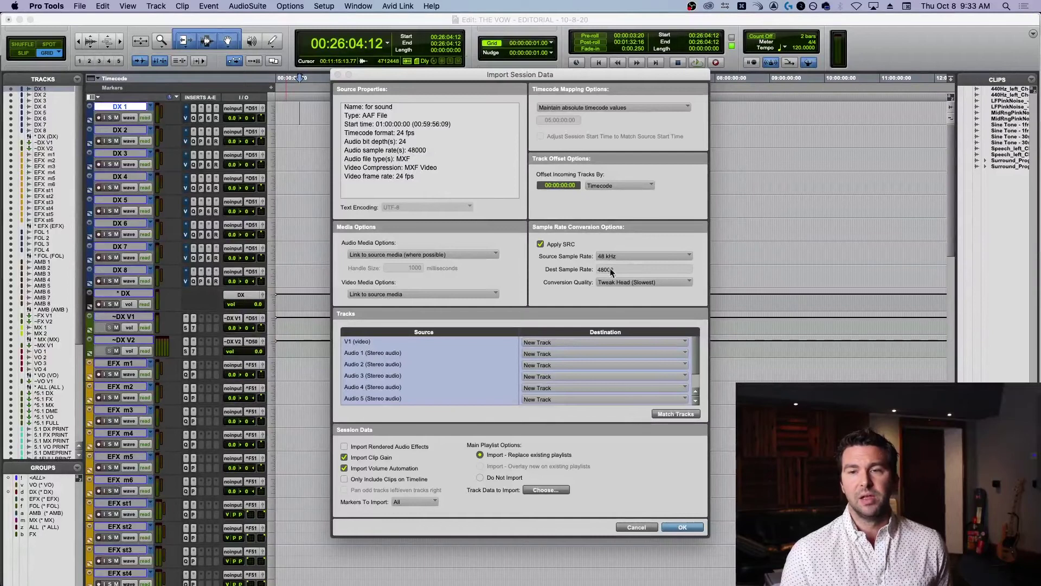
pyautogui.click(541, 244)
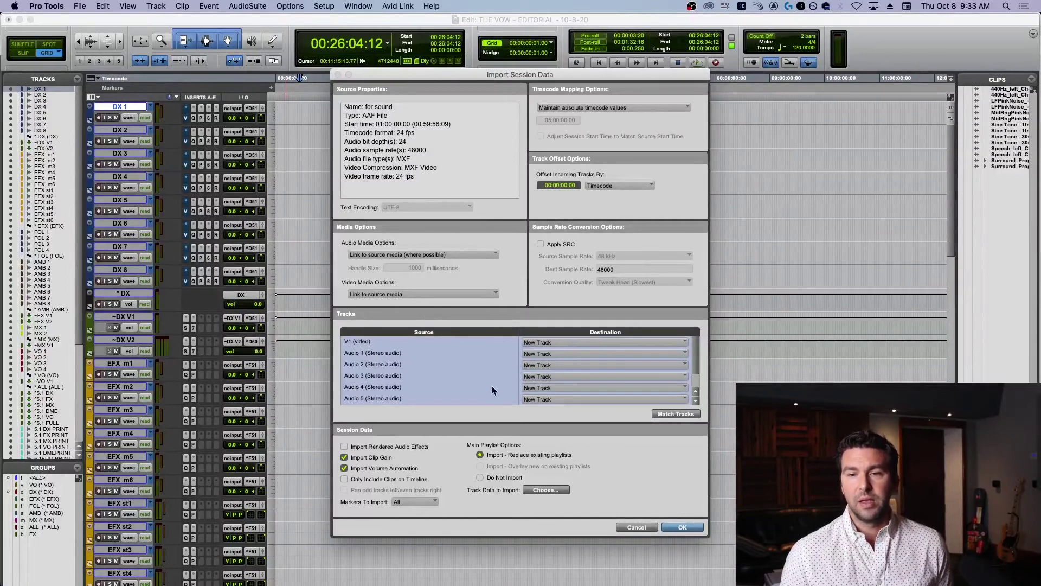
# - Keep the V1 video and Audio 1 destinations set to New Track
pyautogui.click(540, 353)
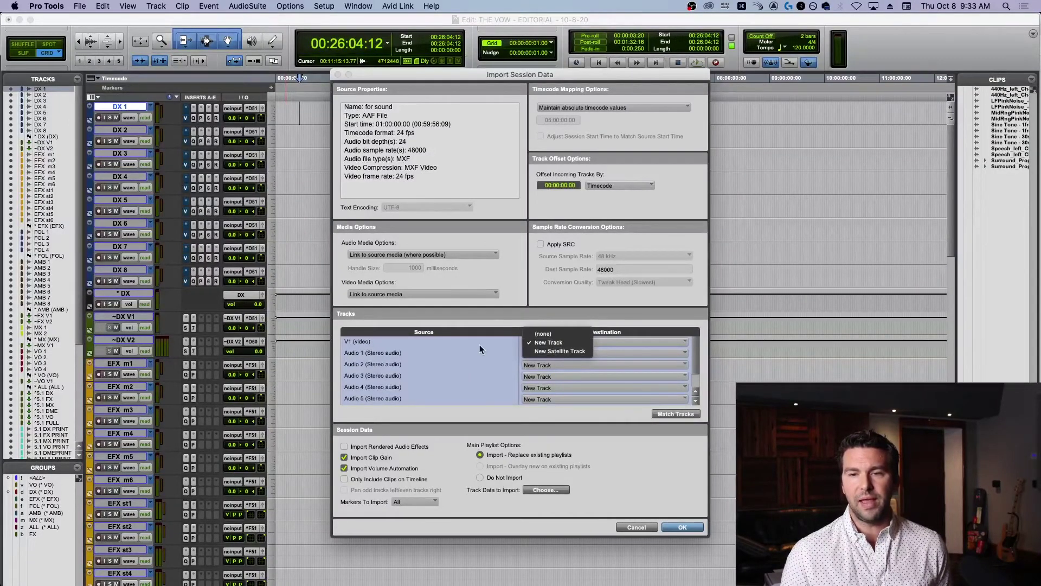
pyautogui.click(548, 342)
pyautogui.click(552, 353)
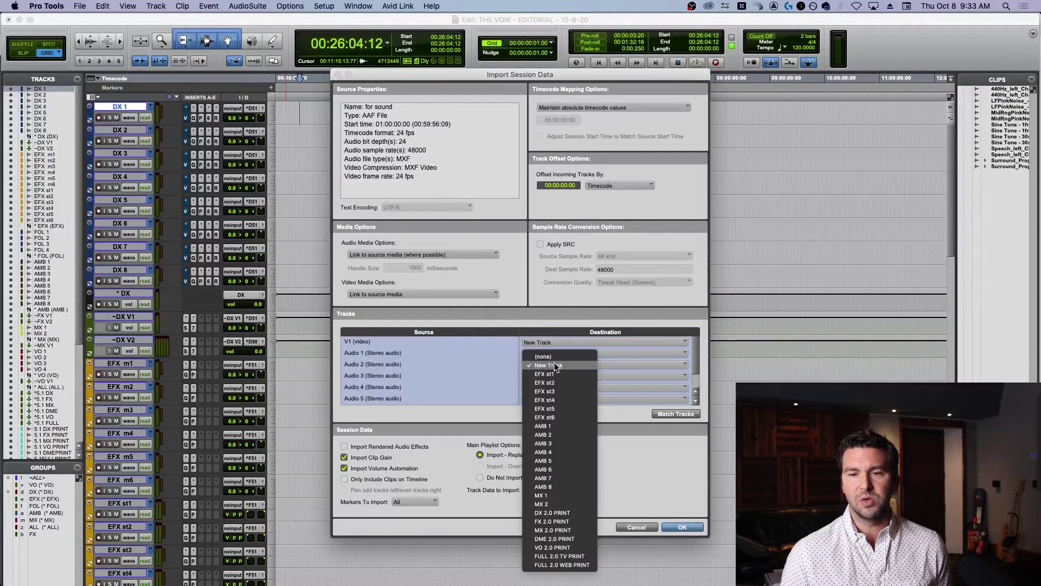
pyautogui.click(538, 353)
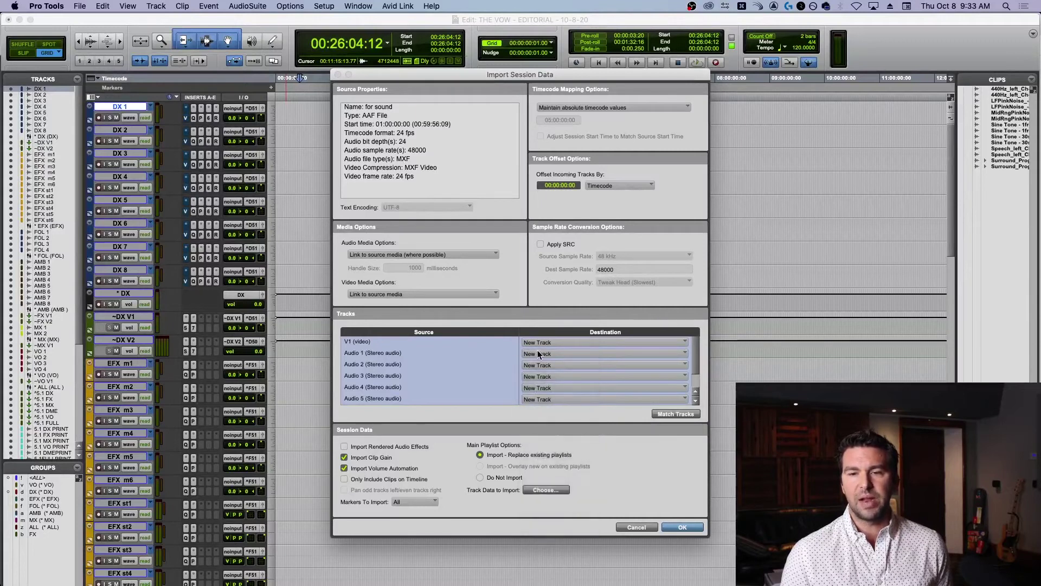
pyautogui.scroll(-1, 452, 362)
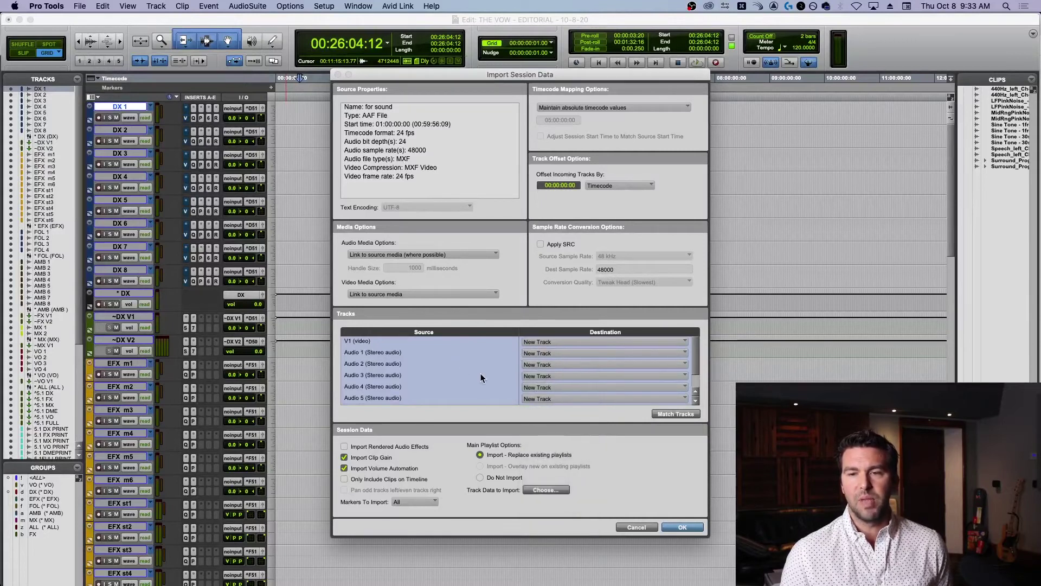
pyautogui.scroll(1, 481, 375)
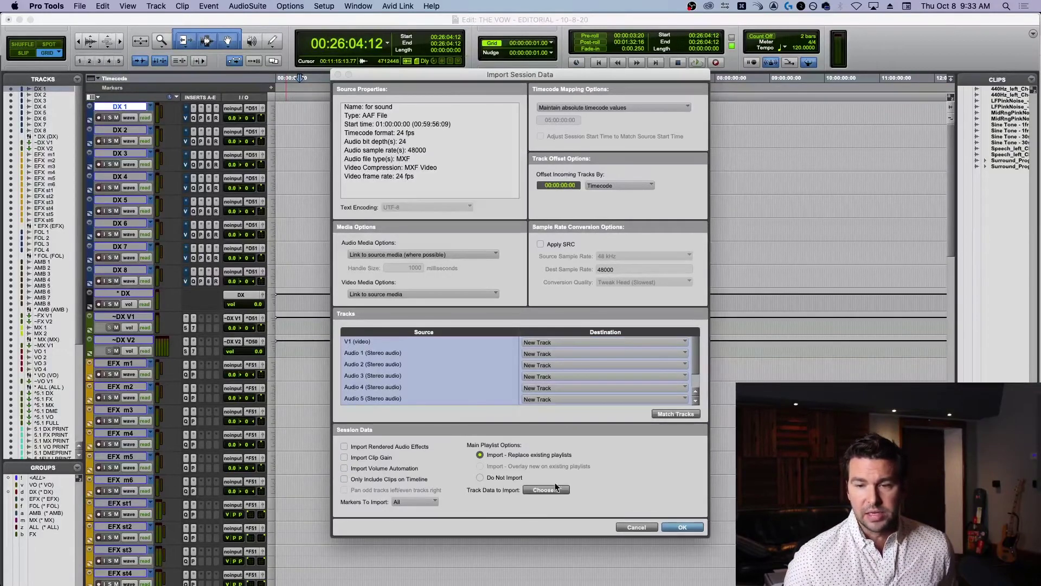
pyautogui.click(540, 491)
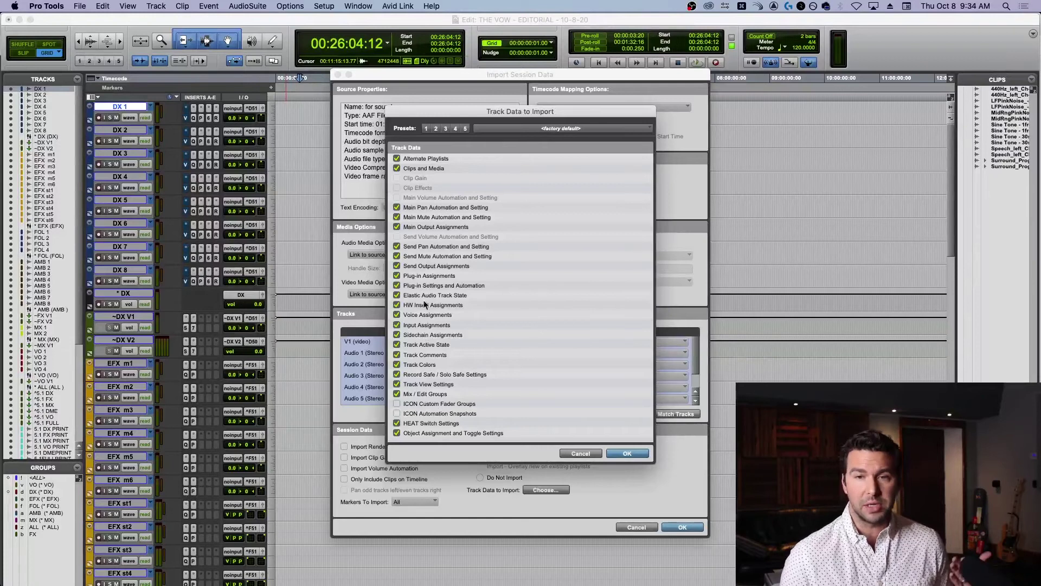
pyautogui.click(630, 452)
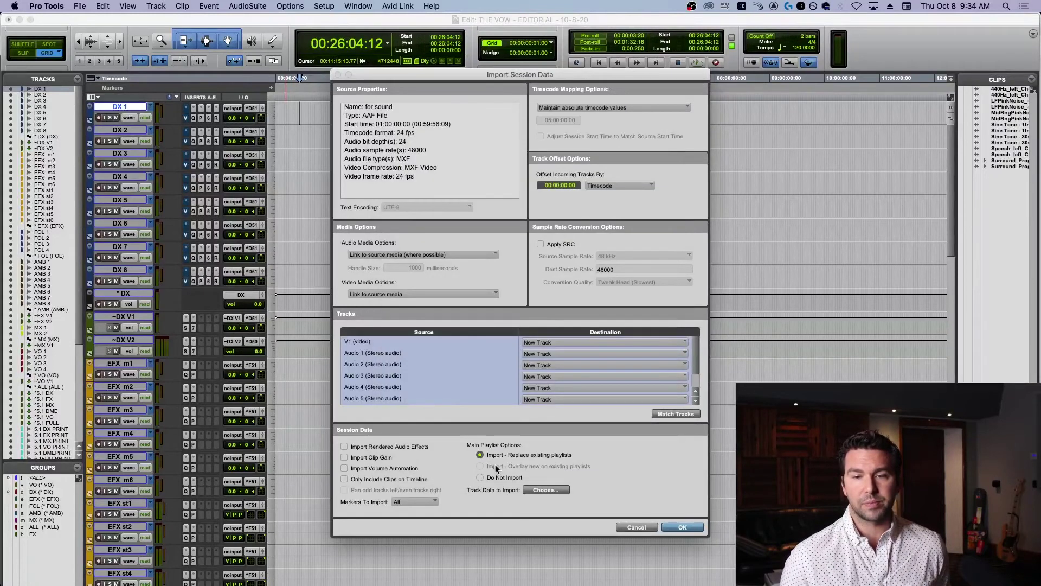
# - Import the AAF, accepting the session frame-rate change to match the video
pyautogui.click(683, 527)
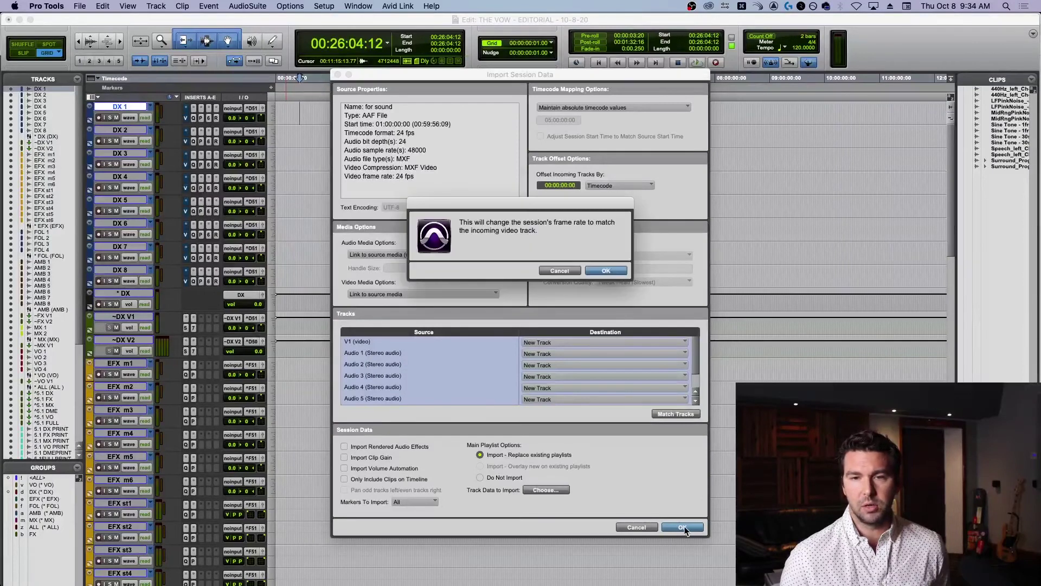
pyautogui.click(623, 272)
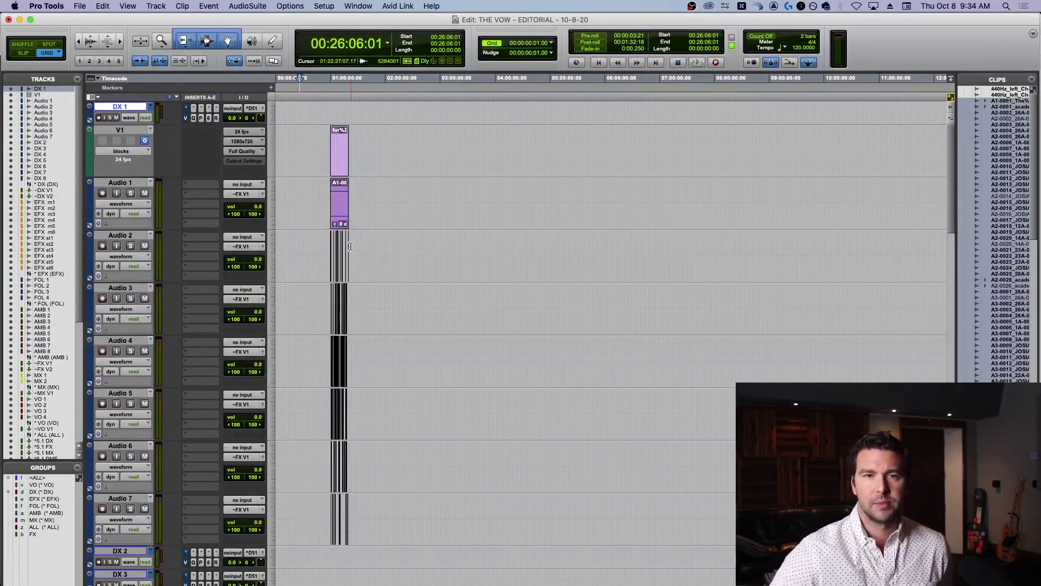
# - Move the imported V1 video track above DX 1
pyautogui.click(434, 191)
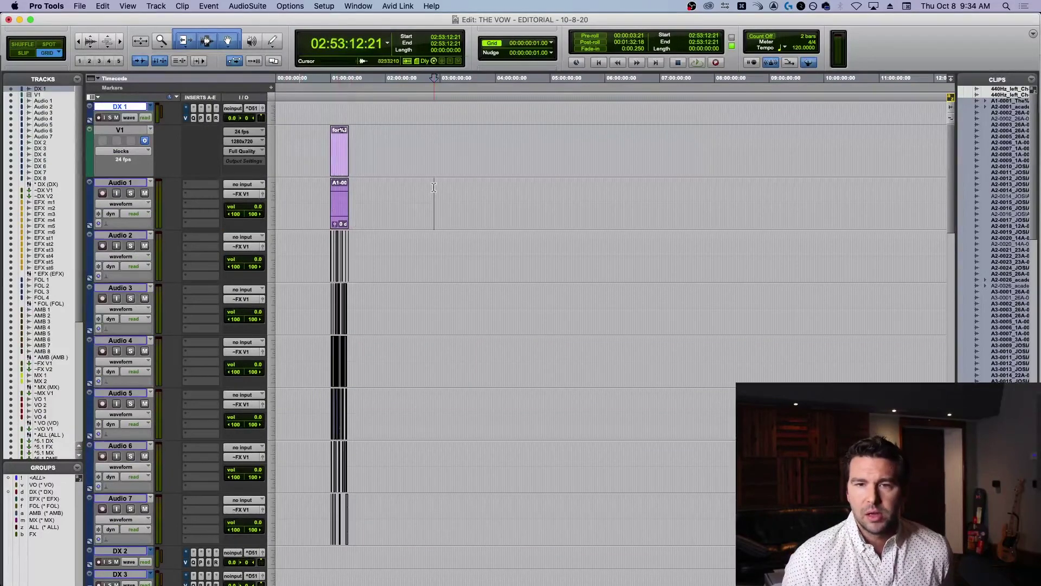
pyautogui.click(131, 133)
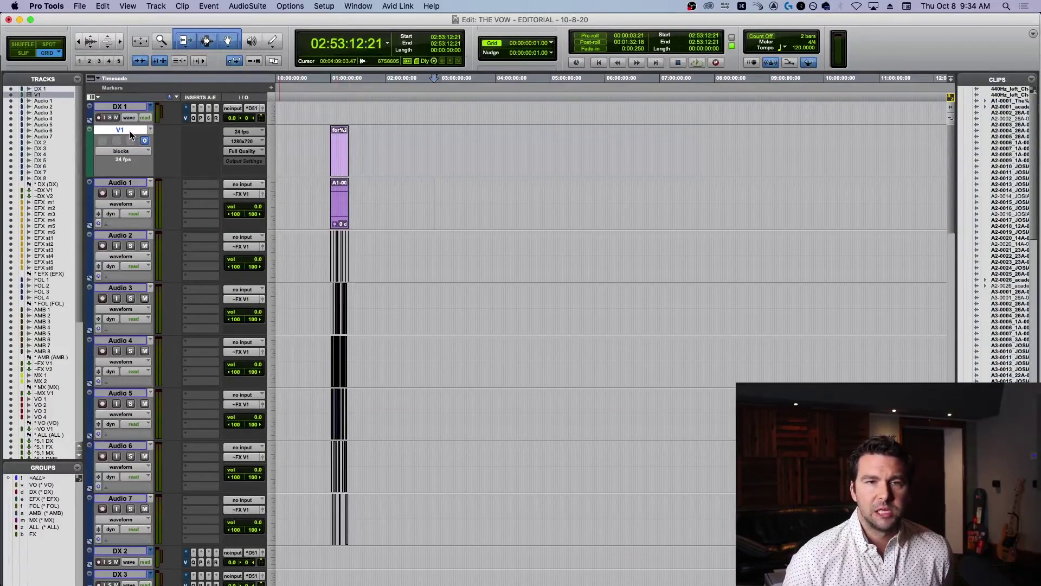
pyautogui.moveTo(130, 134); pyautogui.dragTo(125, 105)
# - Zoom in on the imported clips, parking the playhead at 01:05:44:01
pyautogui.click(372, 187)
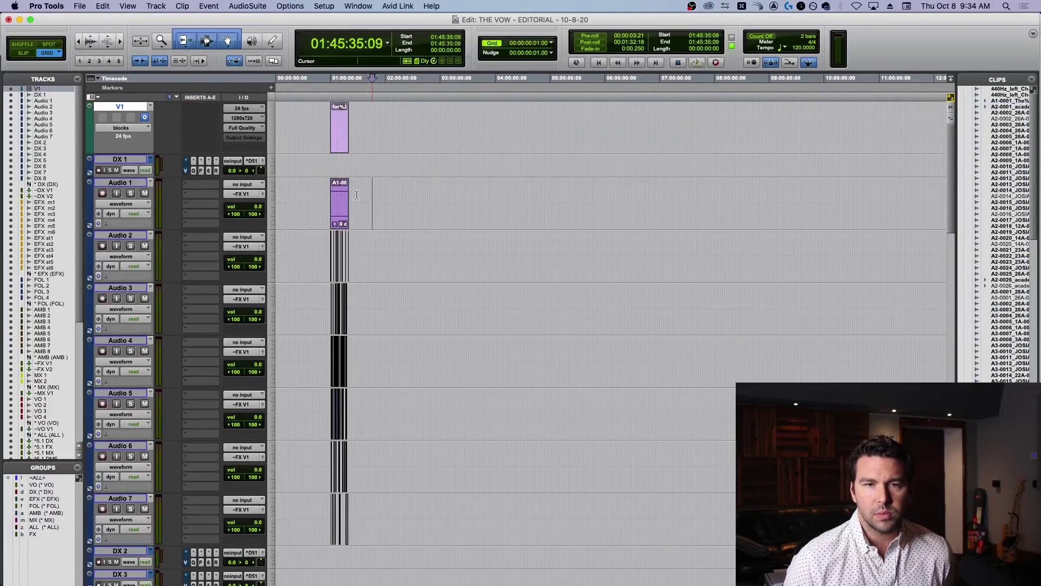
pyautogui.click(340, 190)
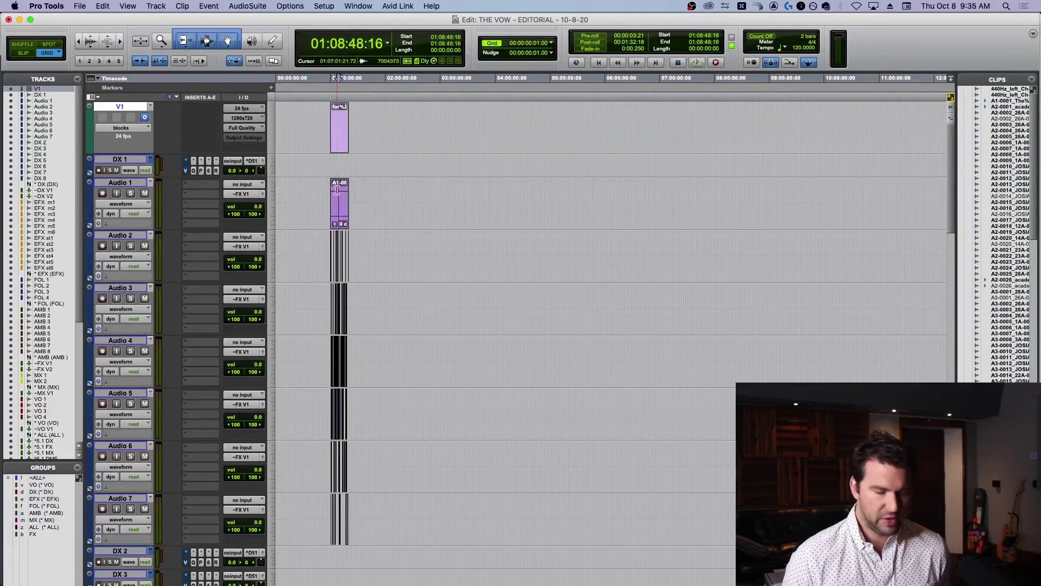
pyautogui.press('super+bracketright')
pyautogui.press('super+bracketright')
pyautogui.press('super+bracketright')
pyautogui.click(645, 202)
pyautogui.press('super+bracketright')
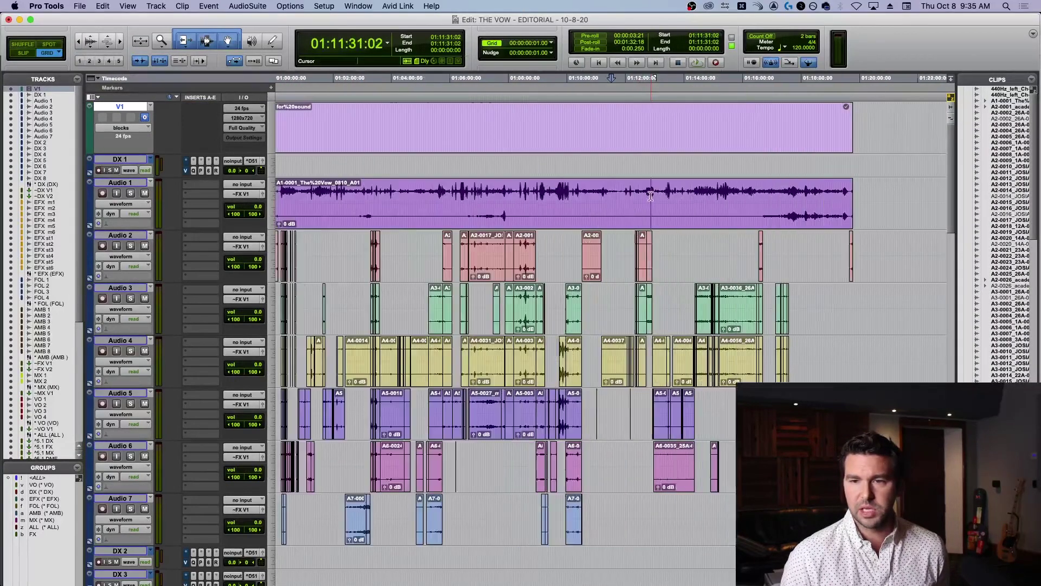
pyautogui.press('super+bracketleft')
pyautogui.click(528, 193)
pyautogui.press('super+bracketright')
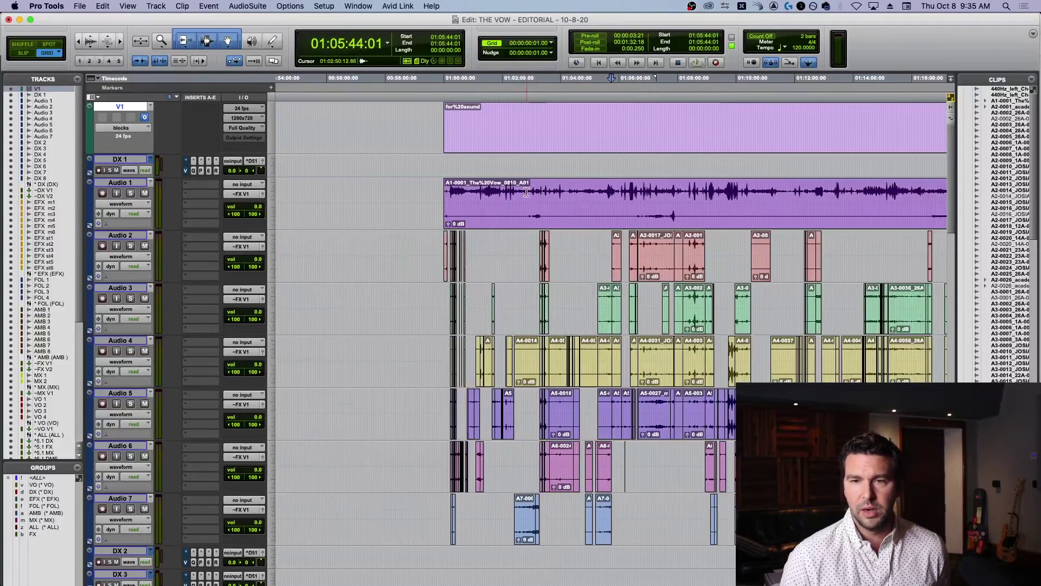
# - Scroll through the Edit window to inspect the clips, parking at 01:02:03:20
pyautogui.hscroll(5, 528, 193)
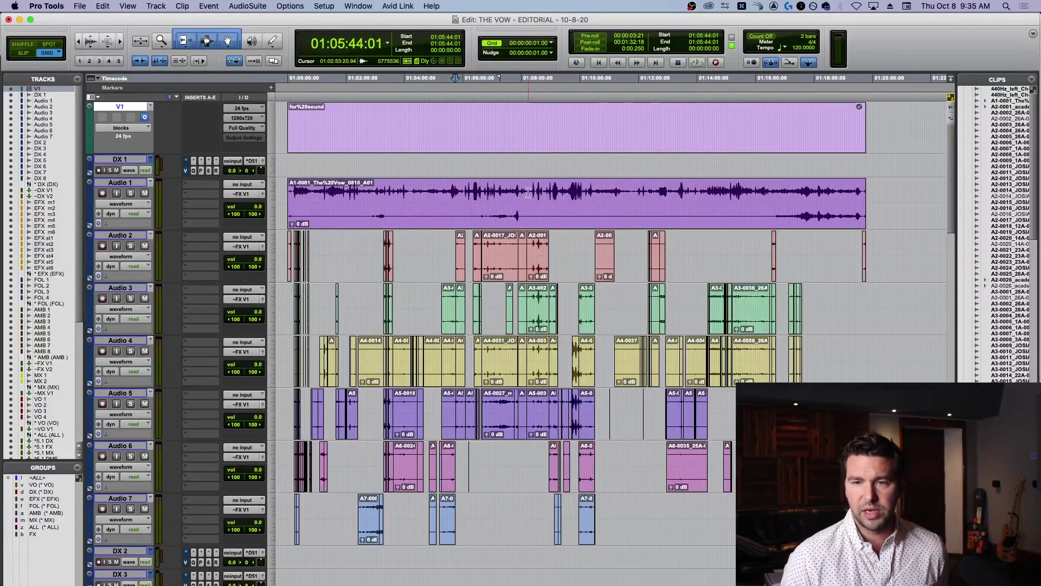
pyautogui.hscroll(-2, 528, 192)
pyautogui.hscroll(1, 528, 192)
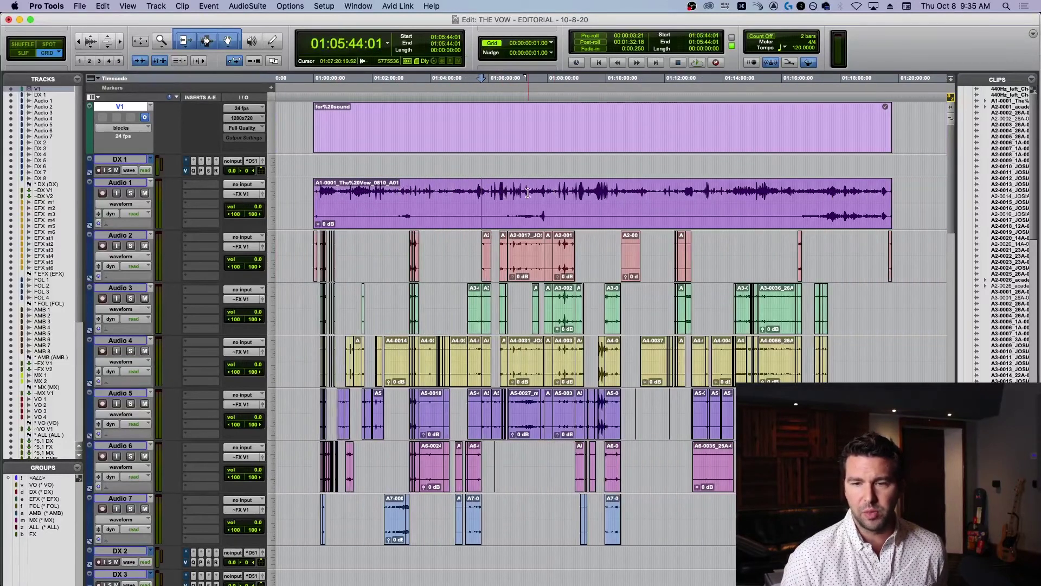
pyautogui.click(375, 190)
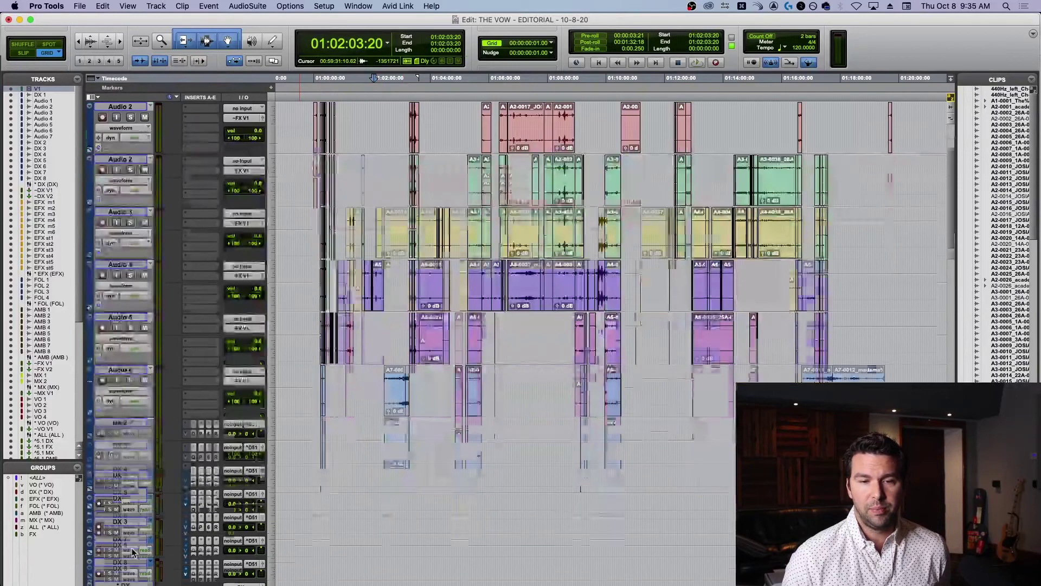
pyautogui.scroll(-3, 140, 539)
pyautogui.scroll(-3, 126, 457)
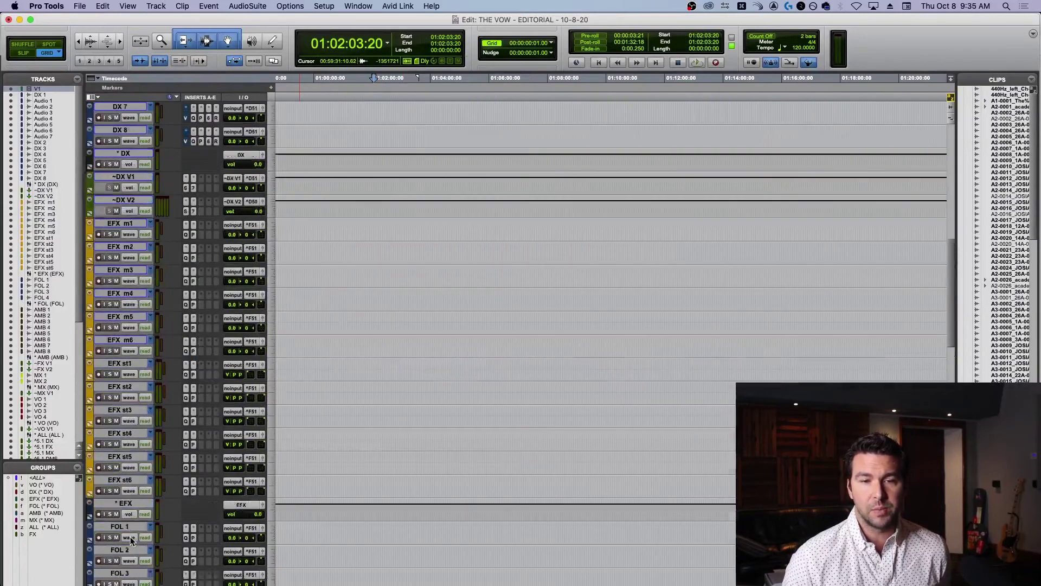
pyautogui.scroll(6, 131, 539)
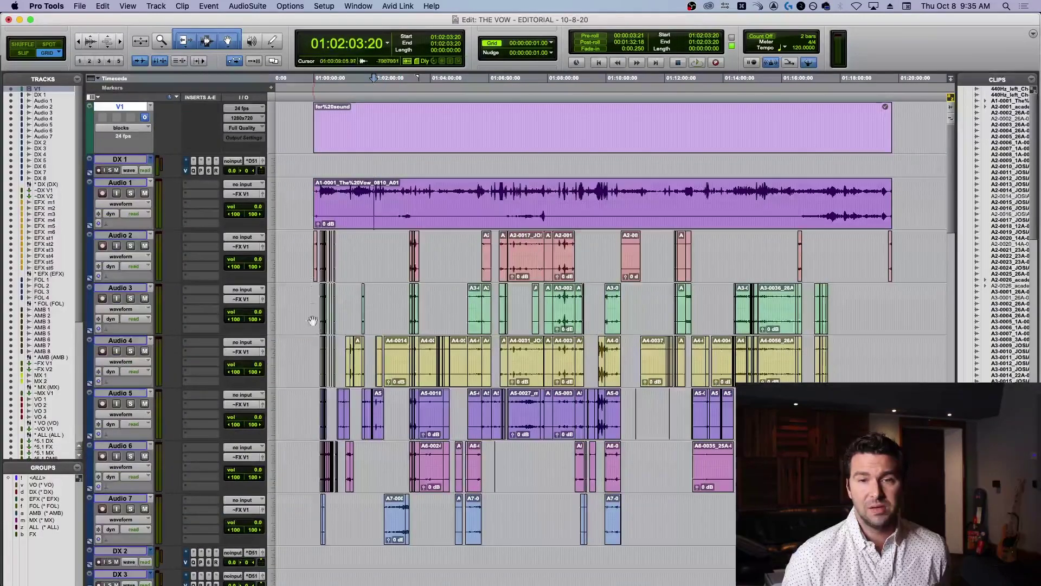